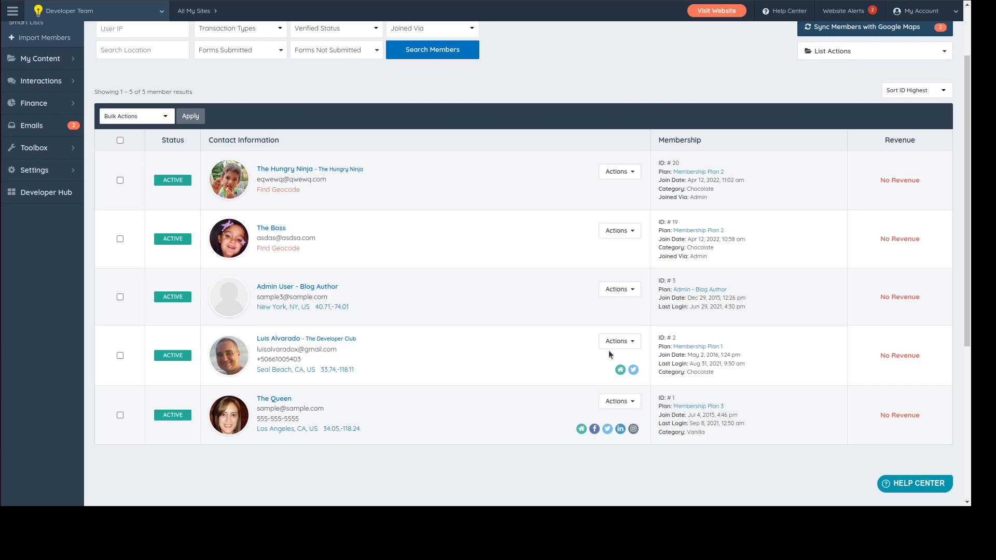
- Open the quick edit form of the member with ID 2 and examine the Contact Information section
scroll(612, 350, up, 2)
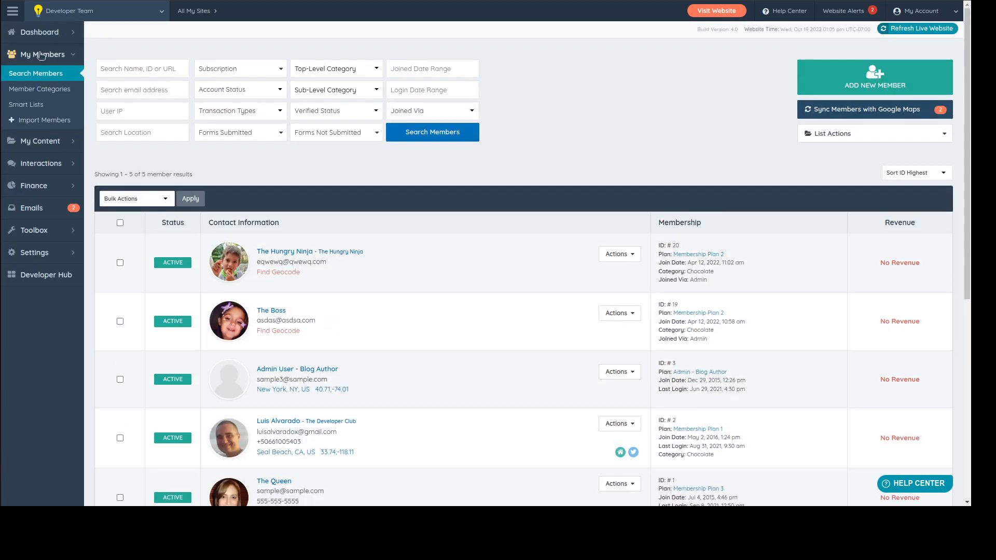
scroll(456, 421, down, 3)
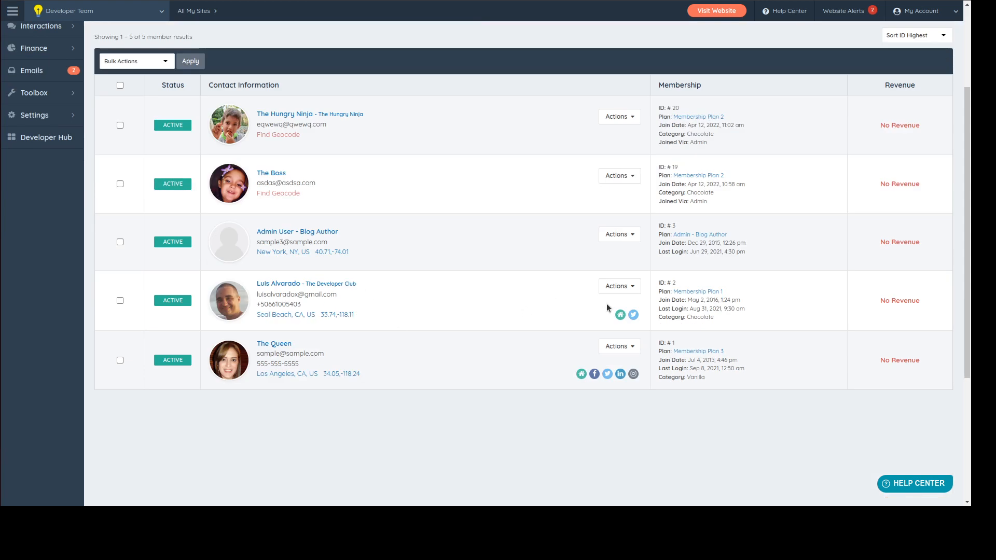
click(624, 286)
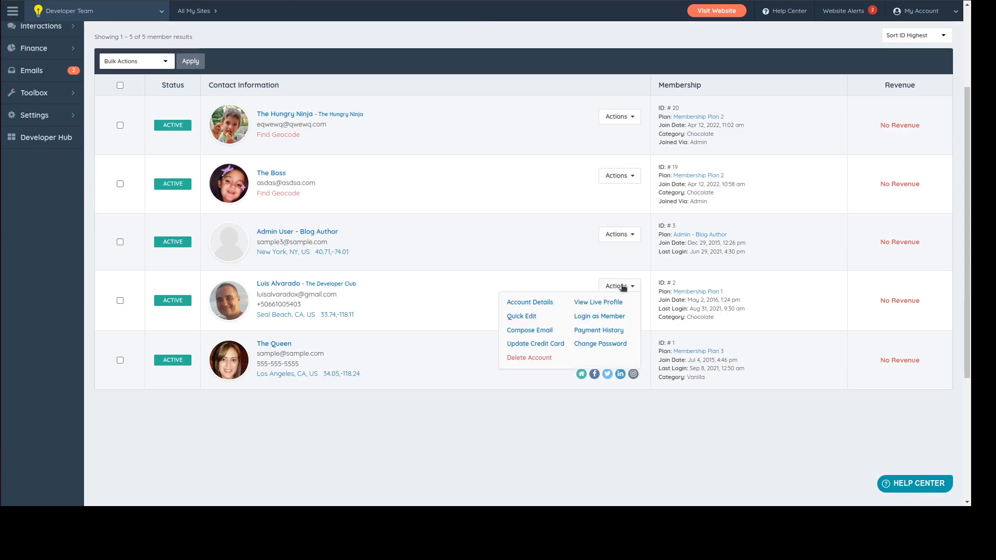
click(546, 317)
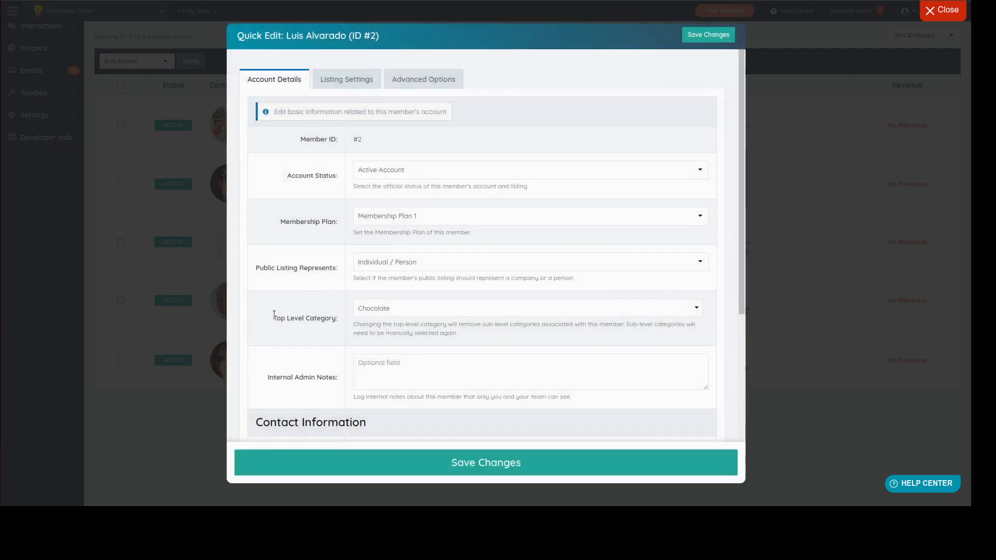
scroll(288, 289, down, 5)
drag(257, 160, 366, 163)
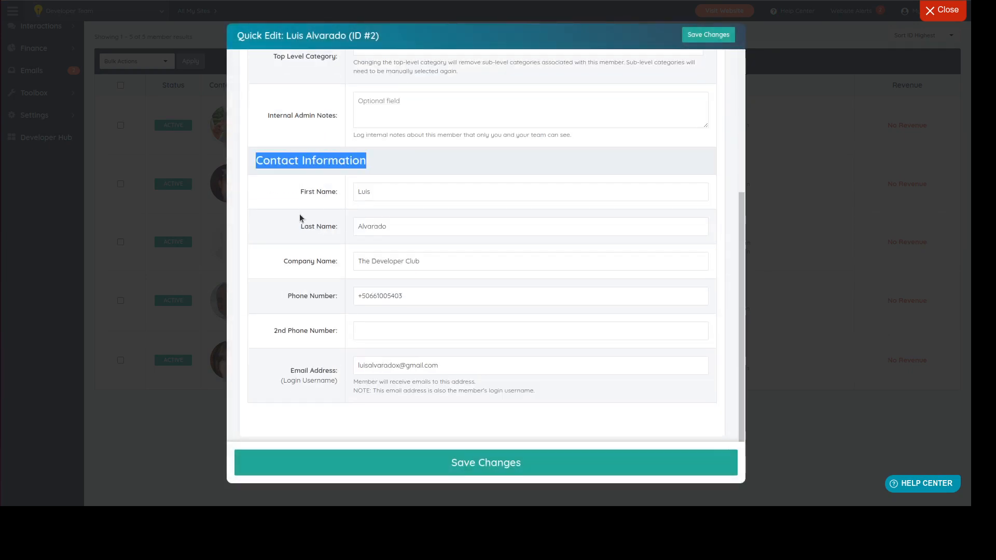
click(303, 280)
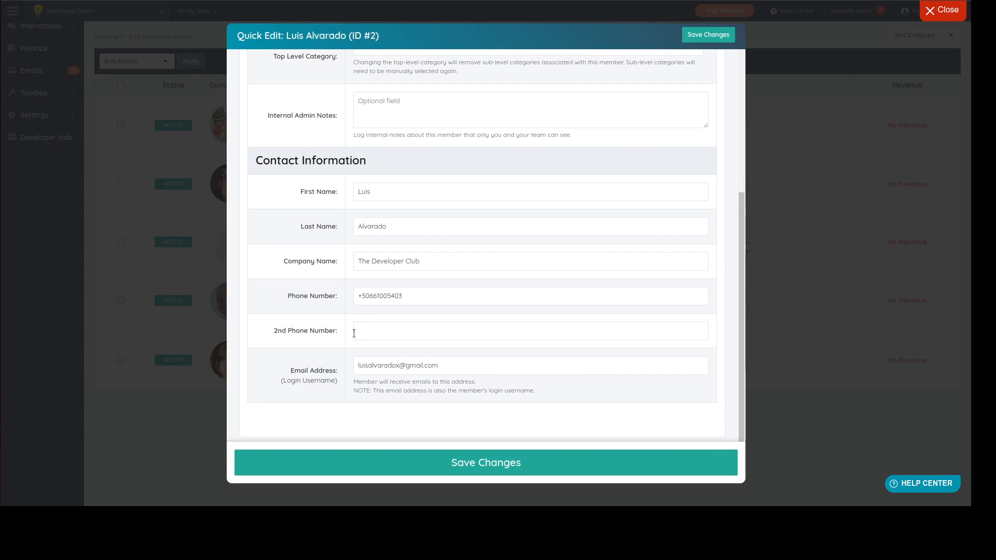
- Inspect the HTML of the 2nd Phone Number field to read its name attribute
click(370, 329)
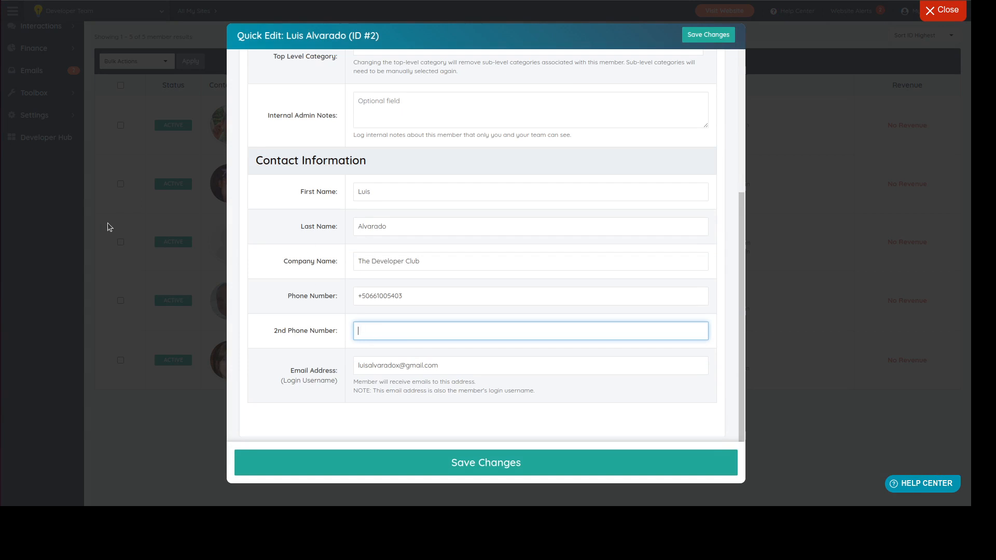
right_click(398, 333)
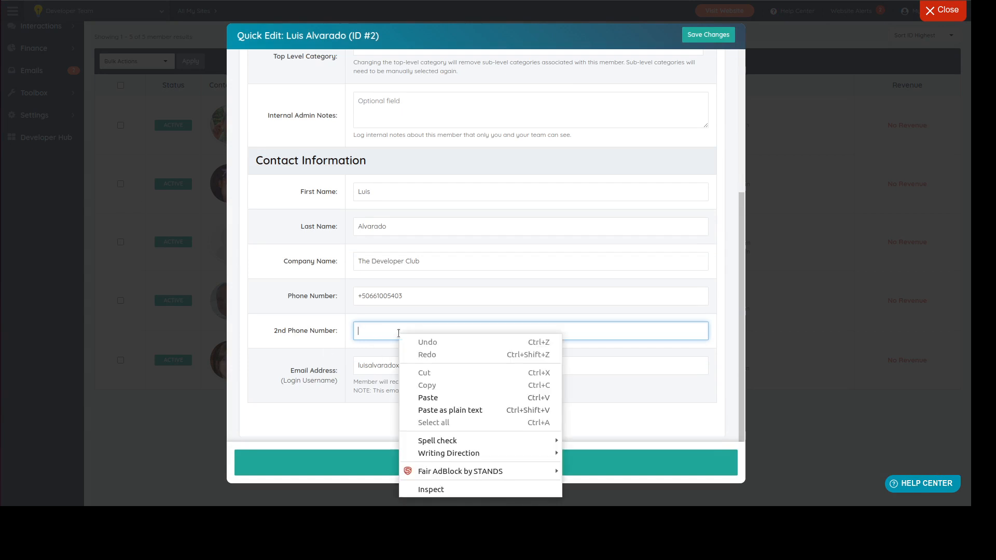
click(425, 489)
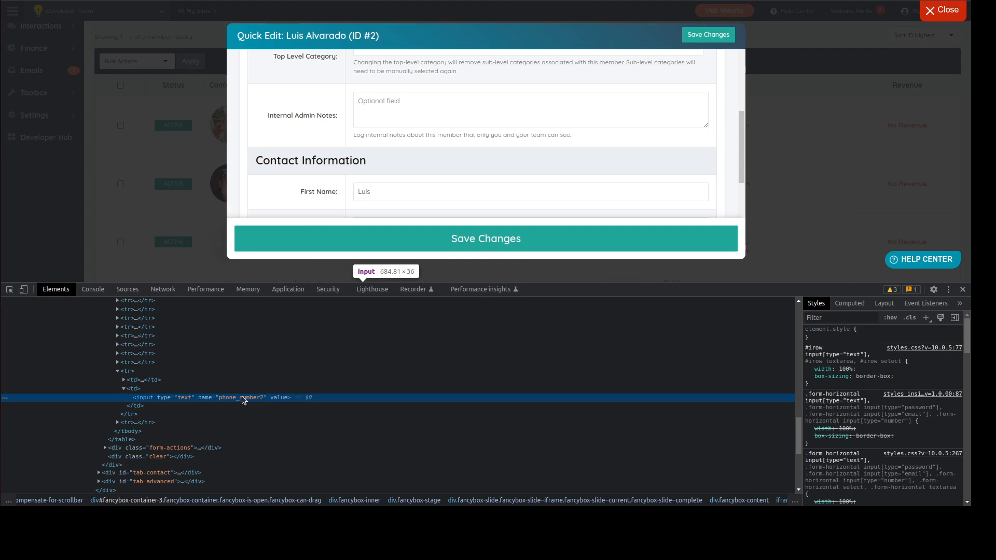
double_click(242, 398)
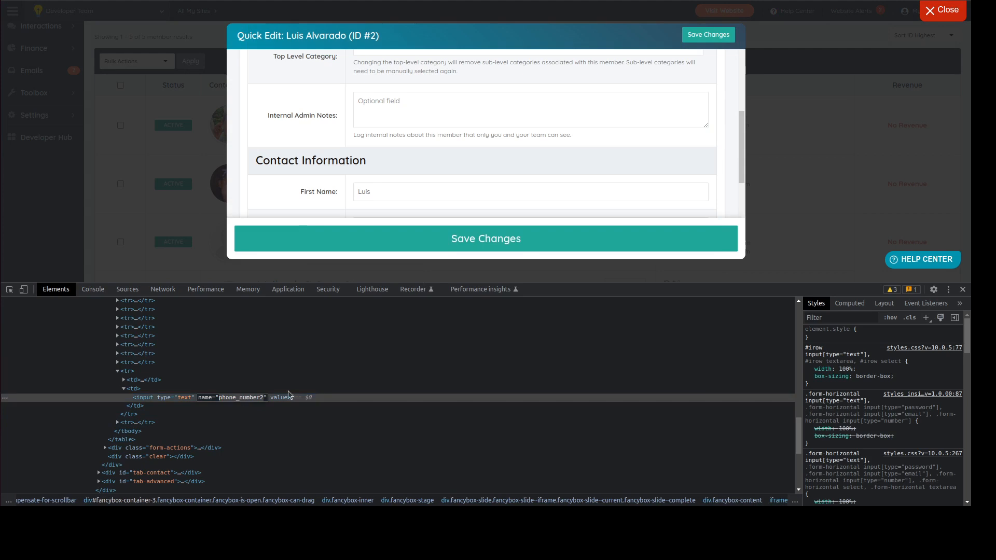
key(F12)
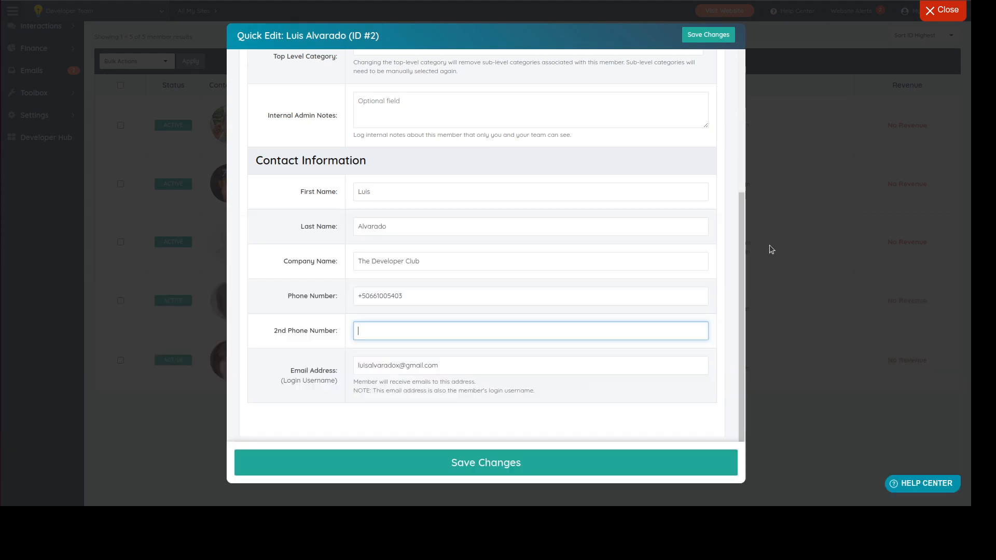
- Leave the member's quick edit form and open the Form Manager
click(779, 221)
scroll(456, 275, up, 5)
mouse_move(72, 241)
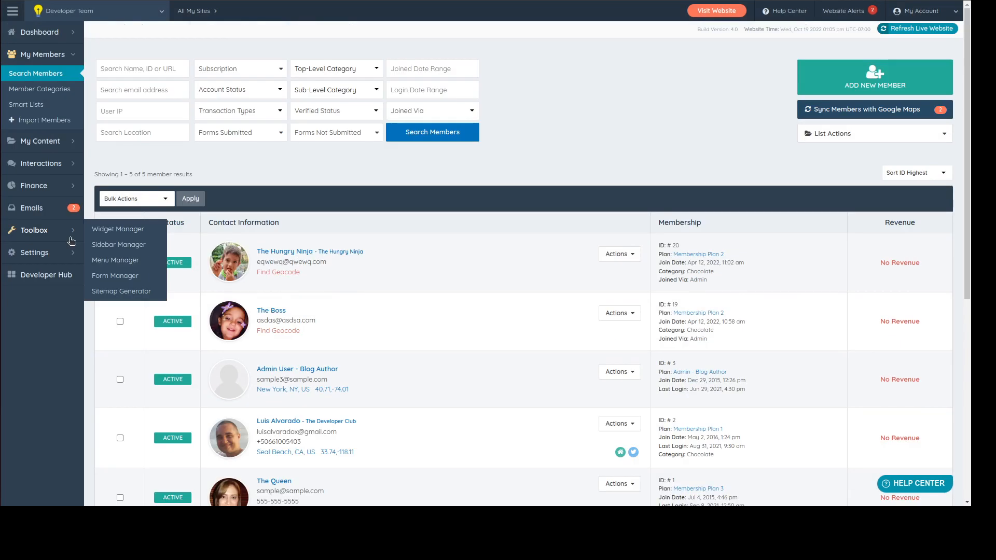
click(108, 278)
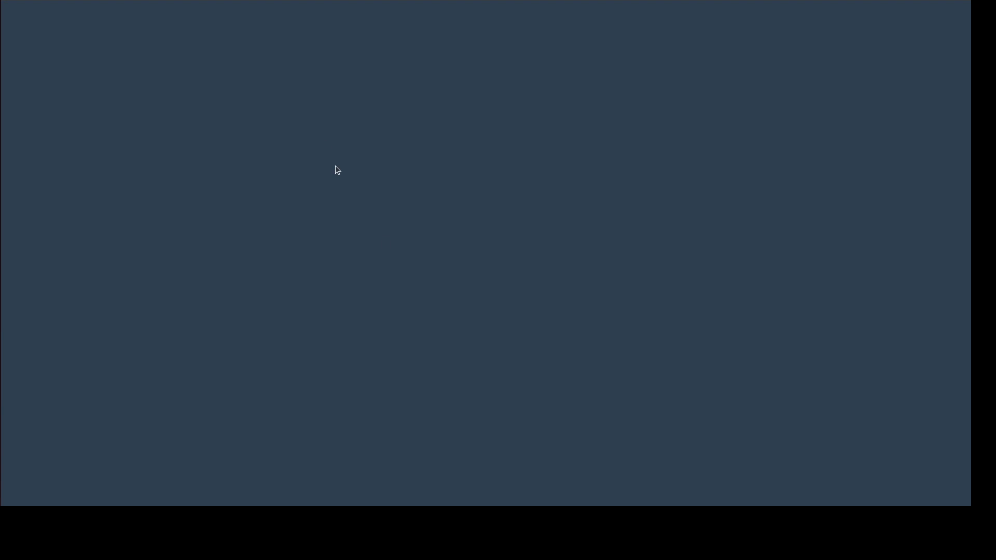
- Open the "Listing - Contact Details - Member" form for editing
scroll(350, 297, down, 10)
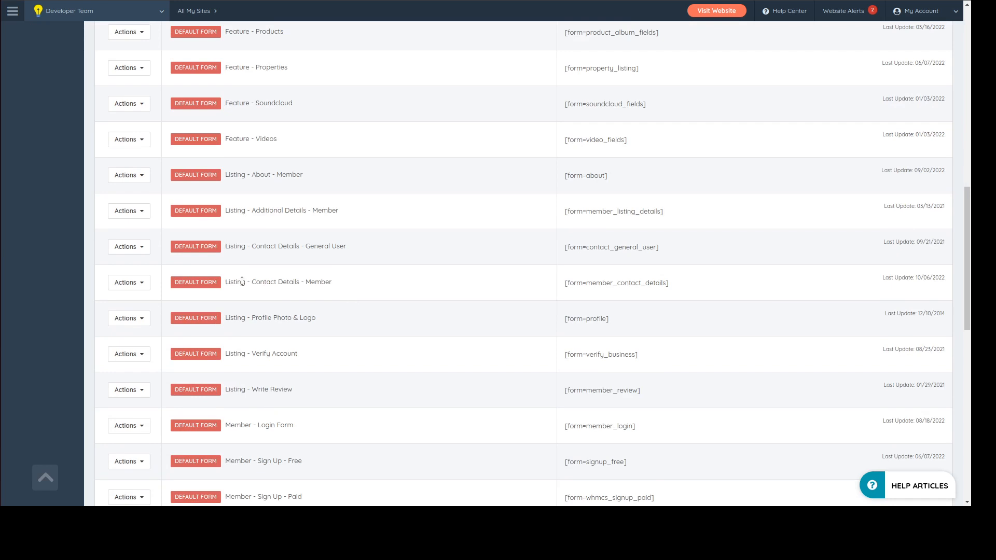
drag(242, 282, 362, 280)
click(362, 277)
click(139, 286)
click(136, 317)
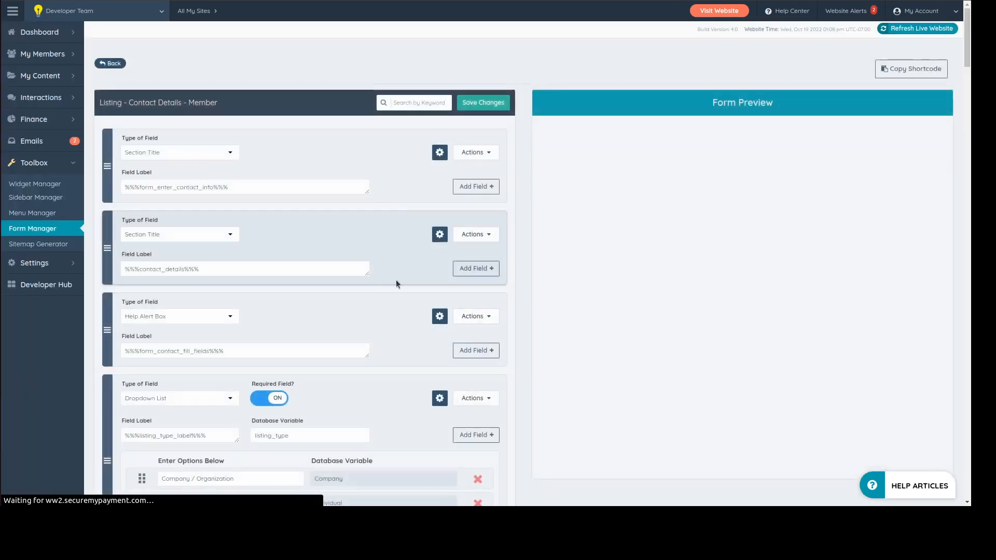
- Clone the phone number field that uses the phone_number database variable in the contact details form
scroll(415, 274, down, 3)
scroll(429, 269, down, 3)
scroll(658, 261, down, 1)
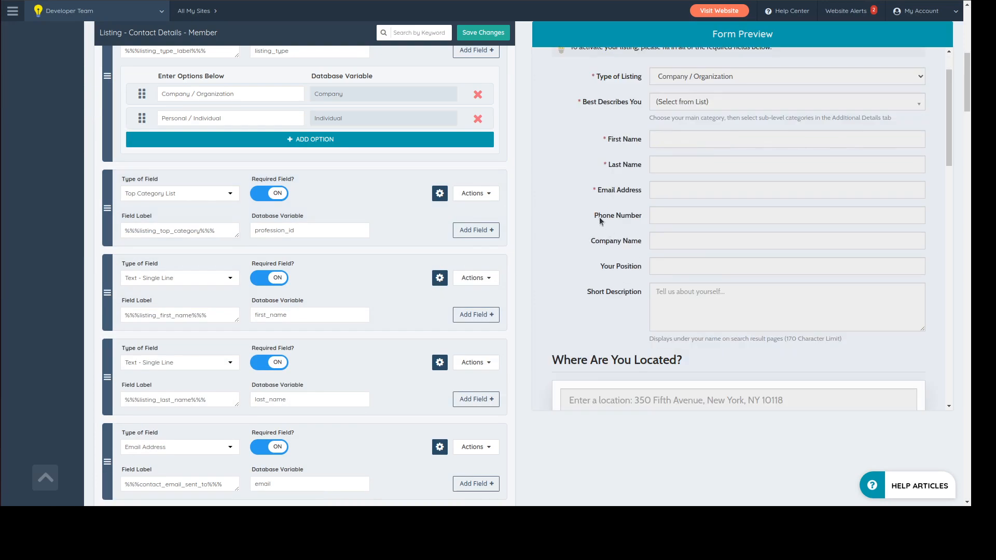
drag(599, 217, 638, 220)
click(592, 240)
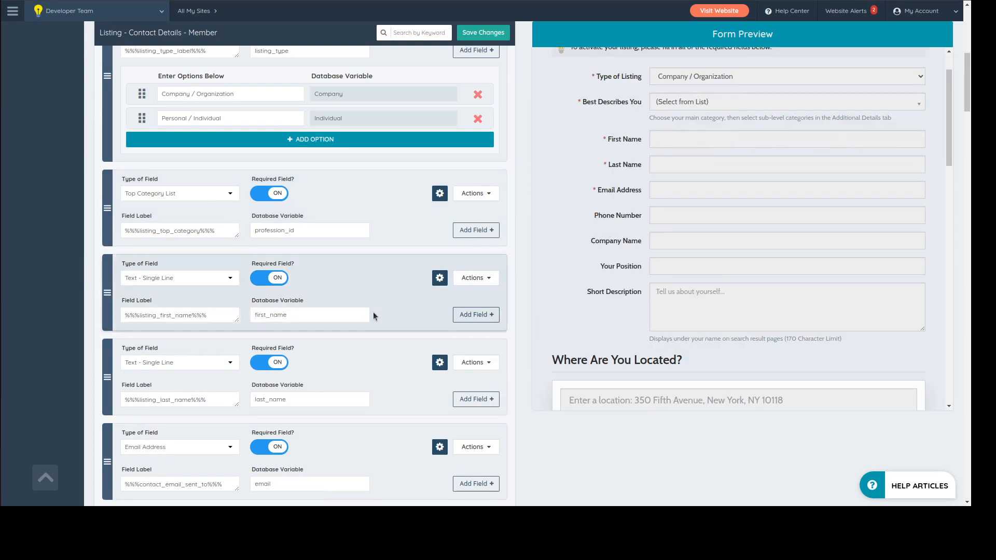
scroll(374, 309, down, 3)
scroll(377, 307, down, 2)
scroll(390, 286, down, 3)
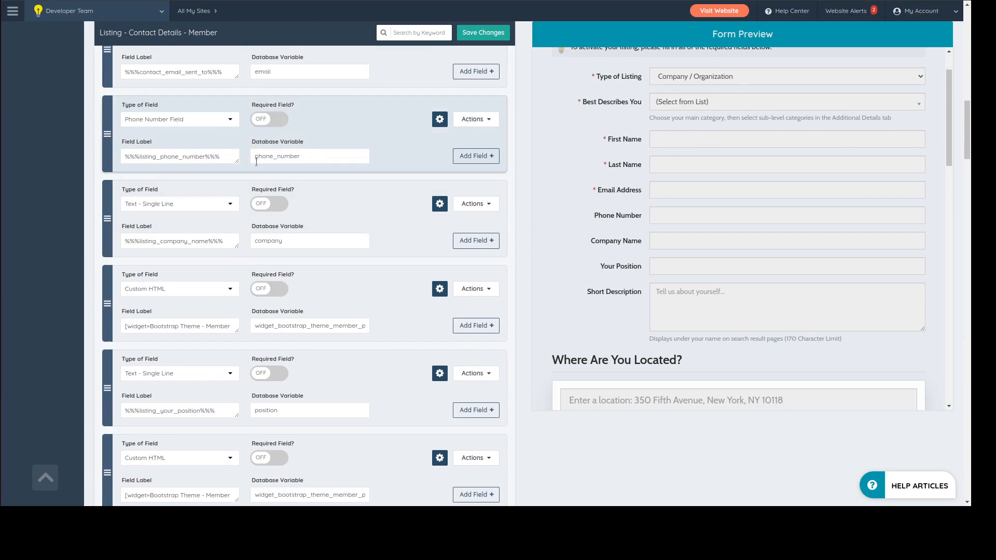
scroll(255, 162, up, 2)
click(456, 202)
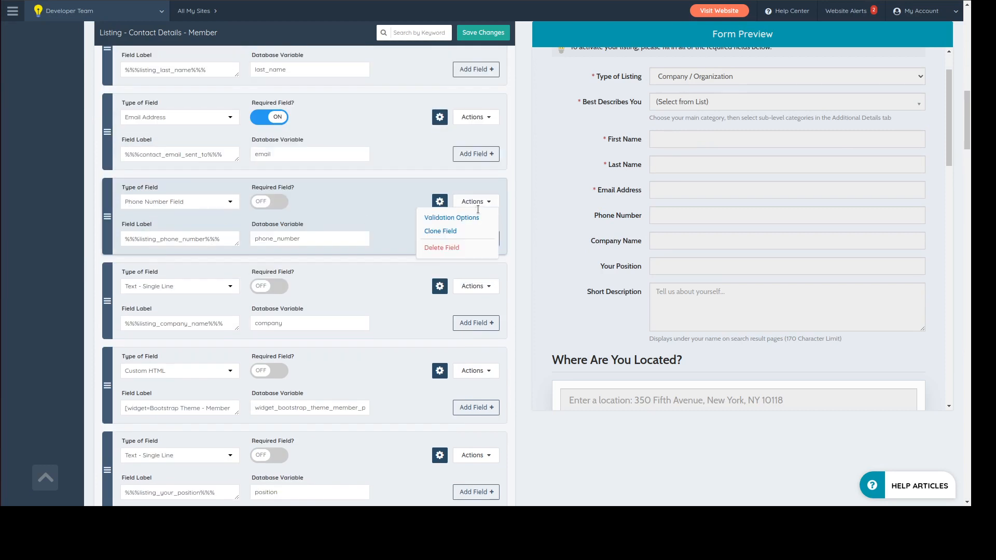
click(430, 232)
click(426, 297)
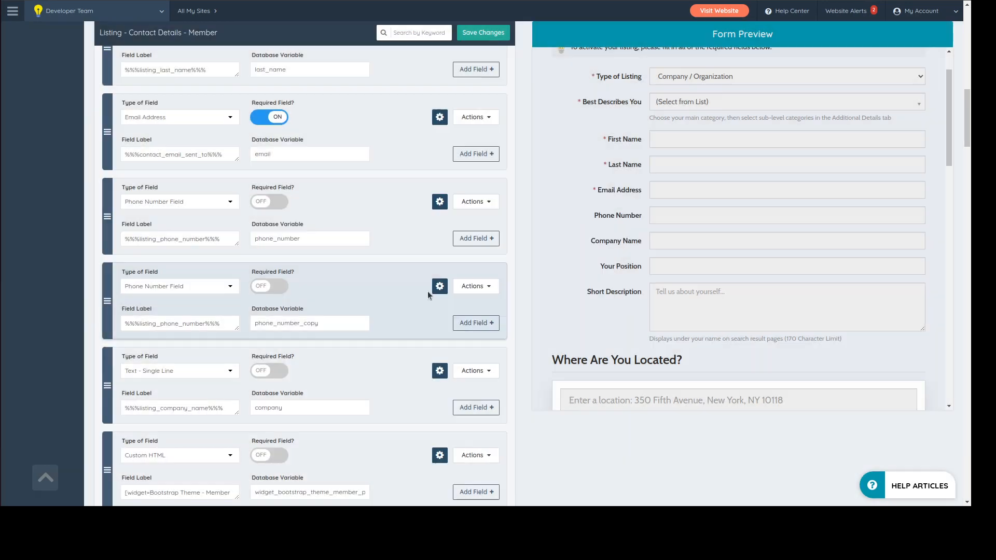
- Set the cloned phone field's database variable to phone_number2
scroll(405, 201, down, 2)
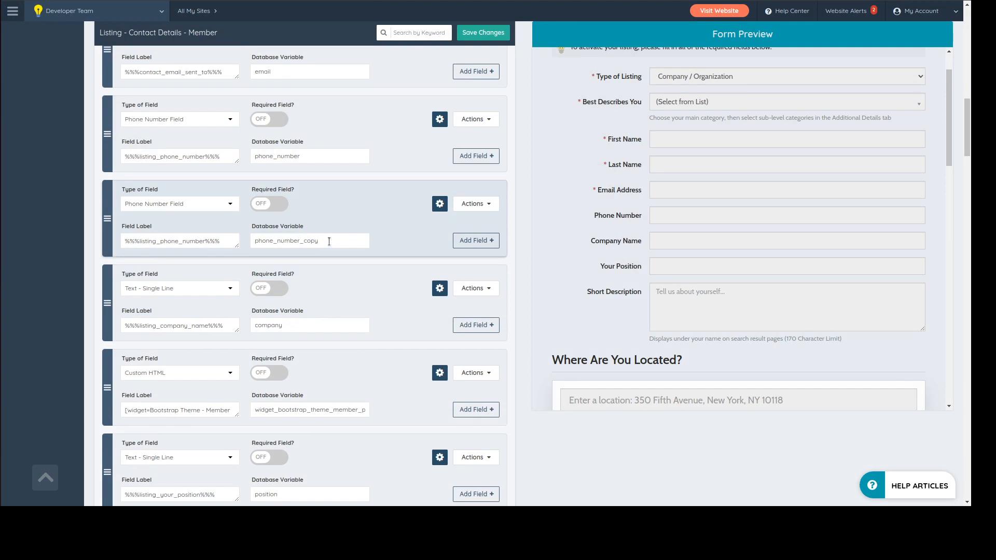
double_click(329, 240)
text(phone_number2)
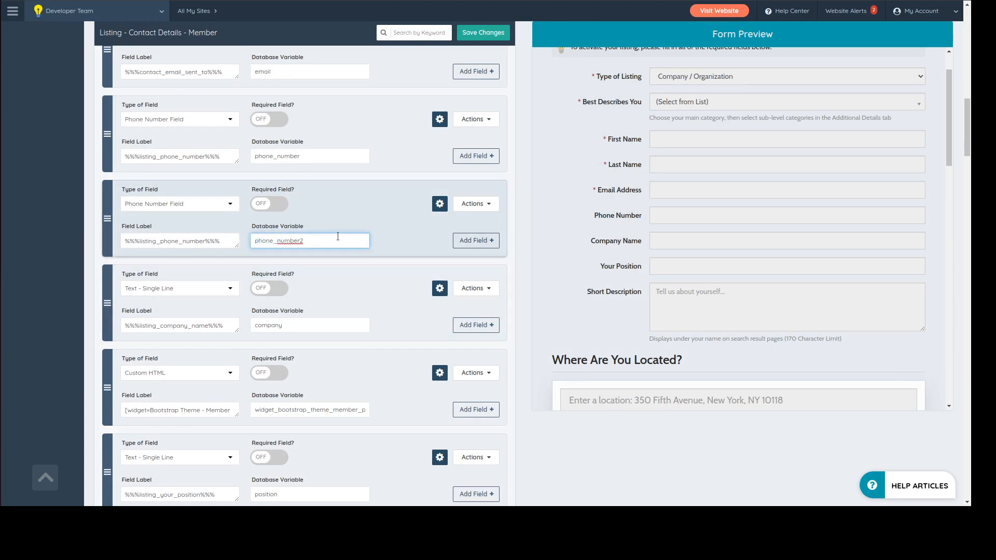
- Change the cloned phone field's label to "Office Number", save the form and check its preview
click(167, 241)
key(ctrl+a)
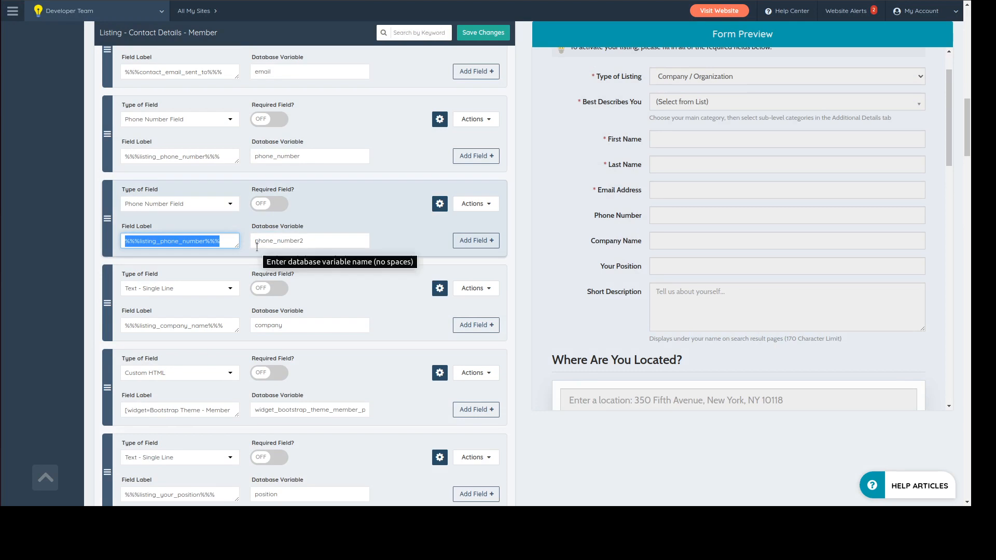
text(F)
key(BackSpace)
key(BackSpace)
key(BackSpace)
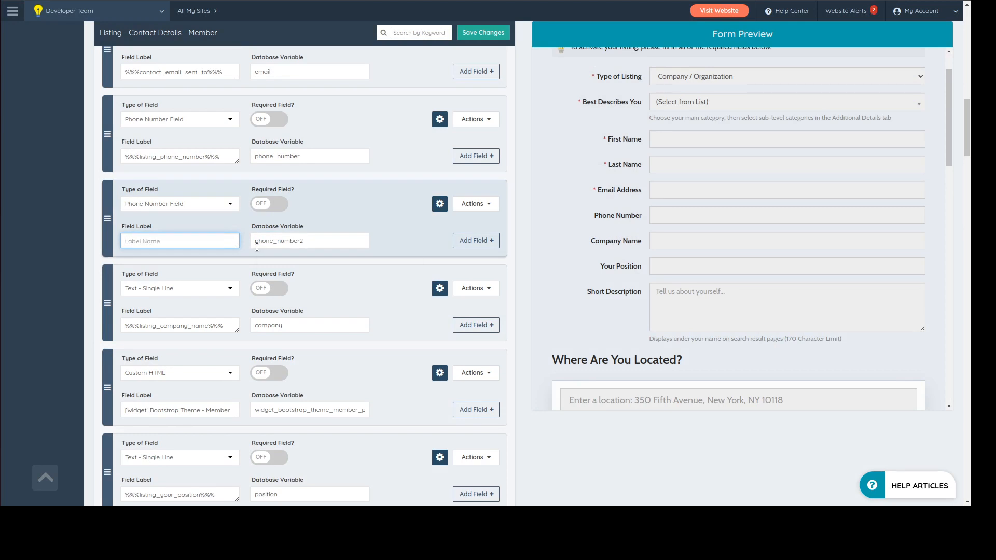
text(Office Number)
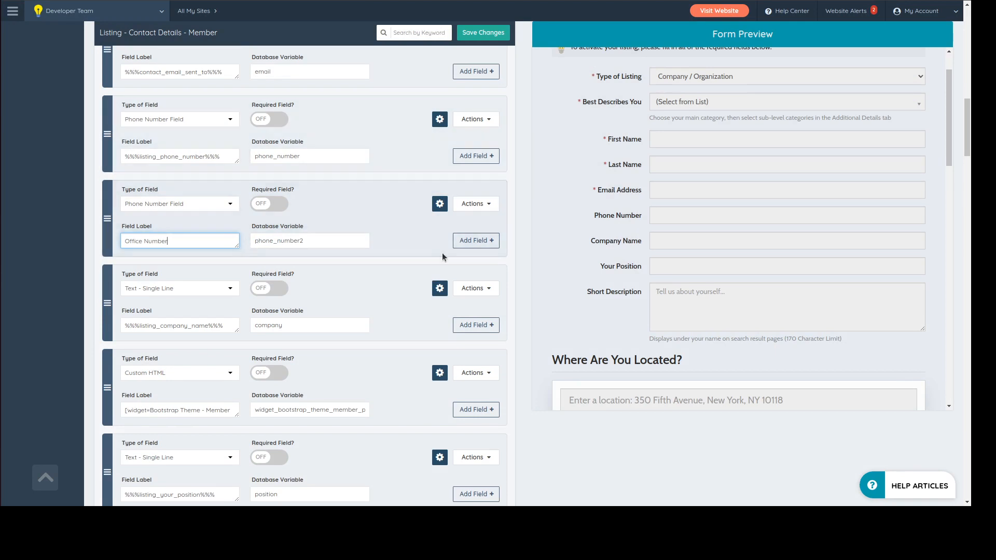
click(495, 33)
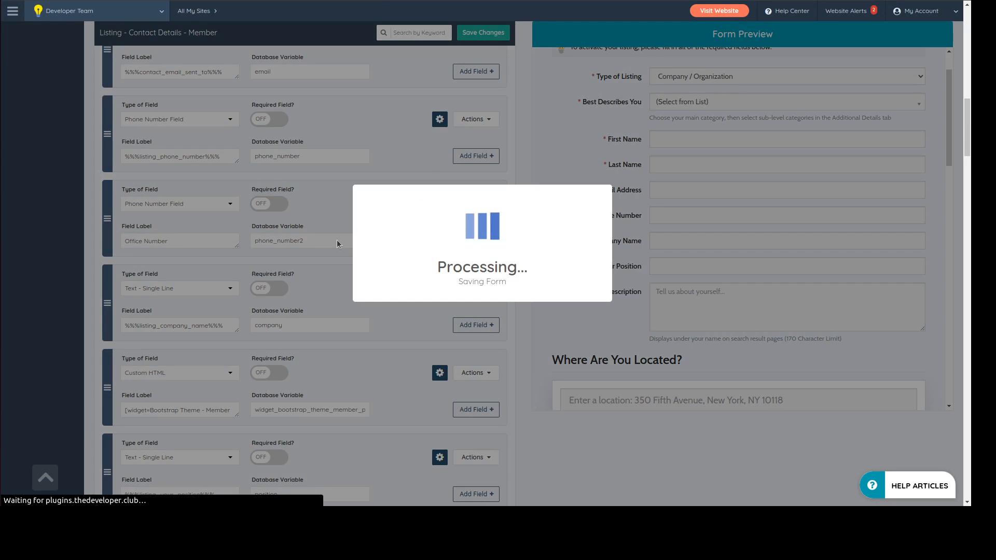
scroll(380, 267, down, 7)
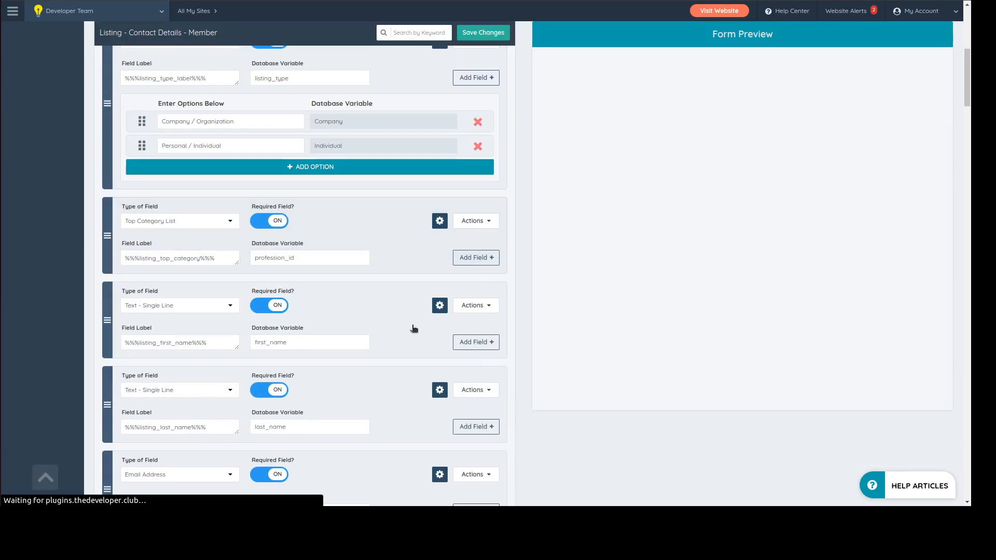
scroll(620, 281, down, 3)
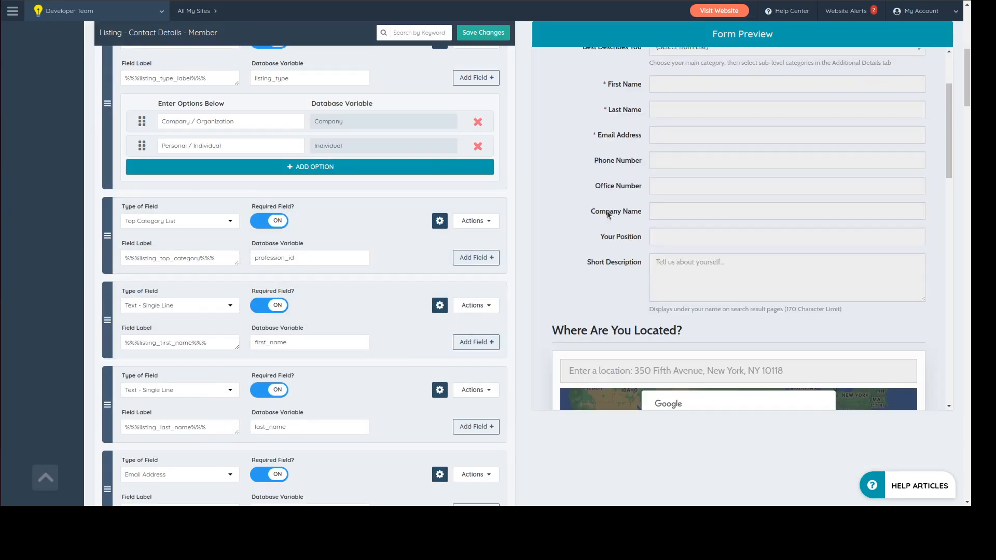
scroll(407, 246, down, 8)
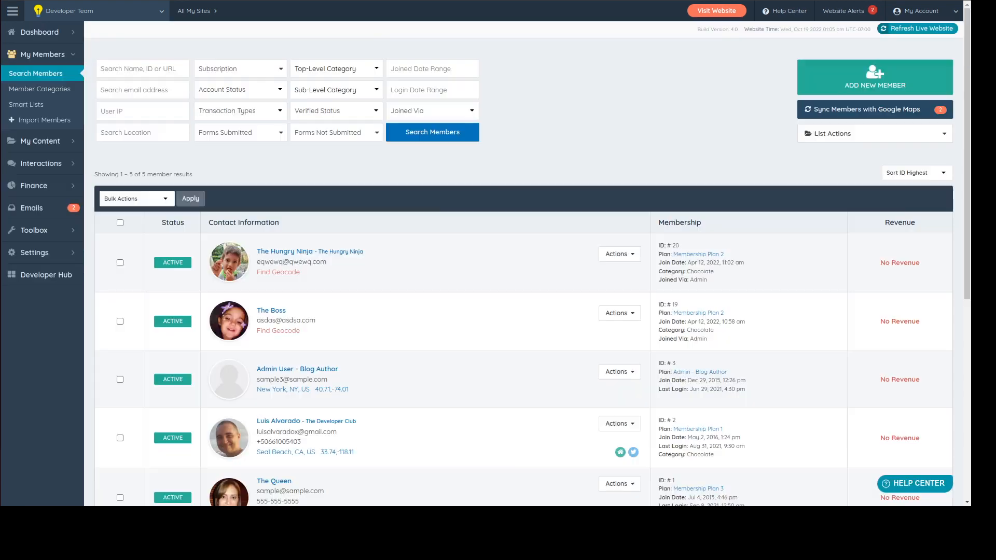
- Log in as the member with ID 2 and open the Basic Information page of their listing
scroll(416, 287, down, 5)
click(618, 176)
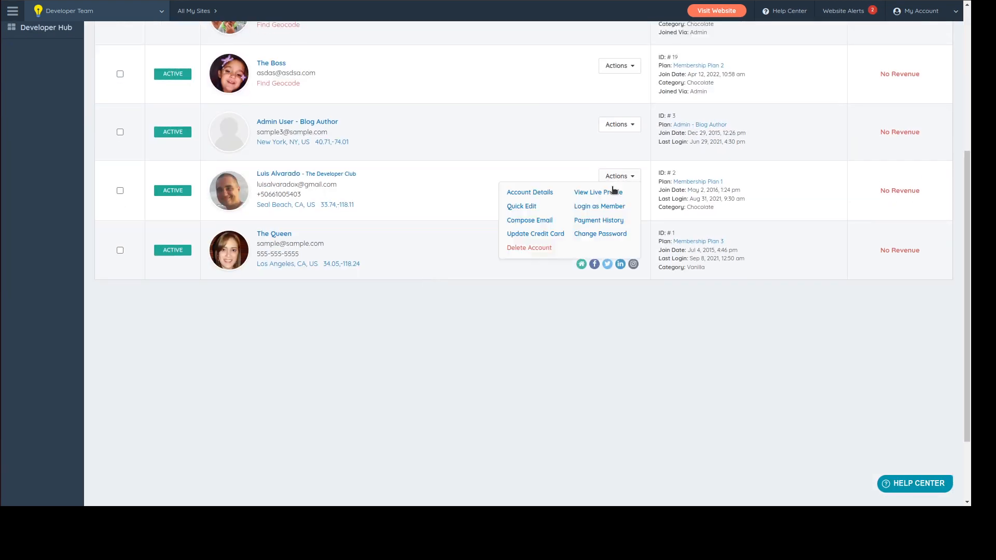
click(594, 208)
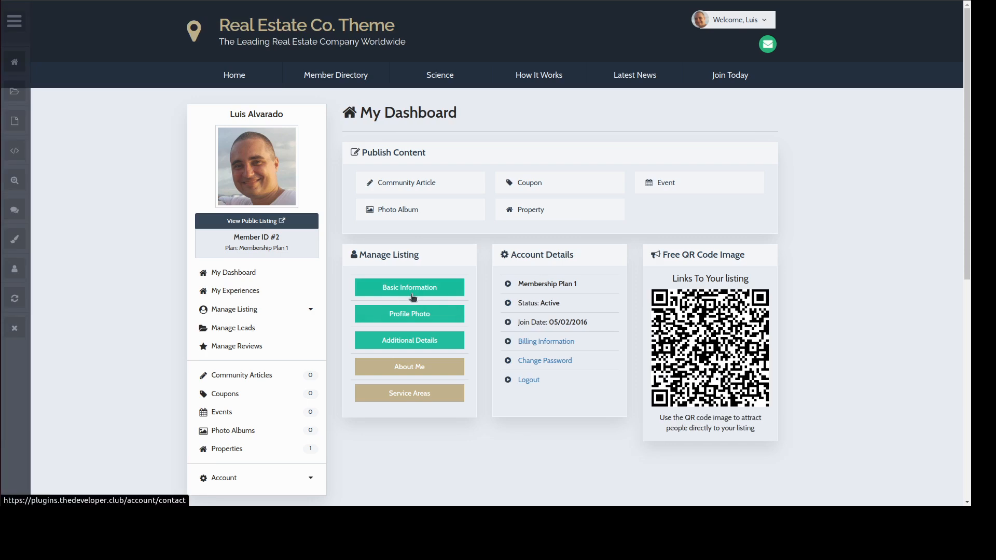
click(414, 298)
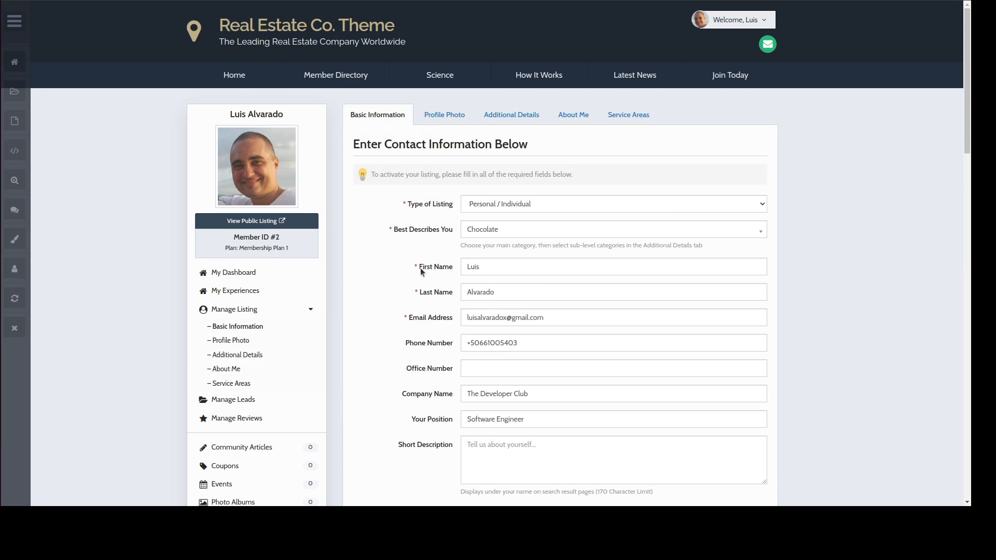
- Copy the member's existing phone number into the Office Number field
scroll(420, 268, down, 3)
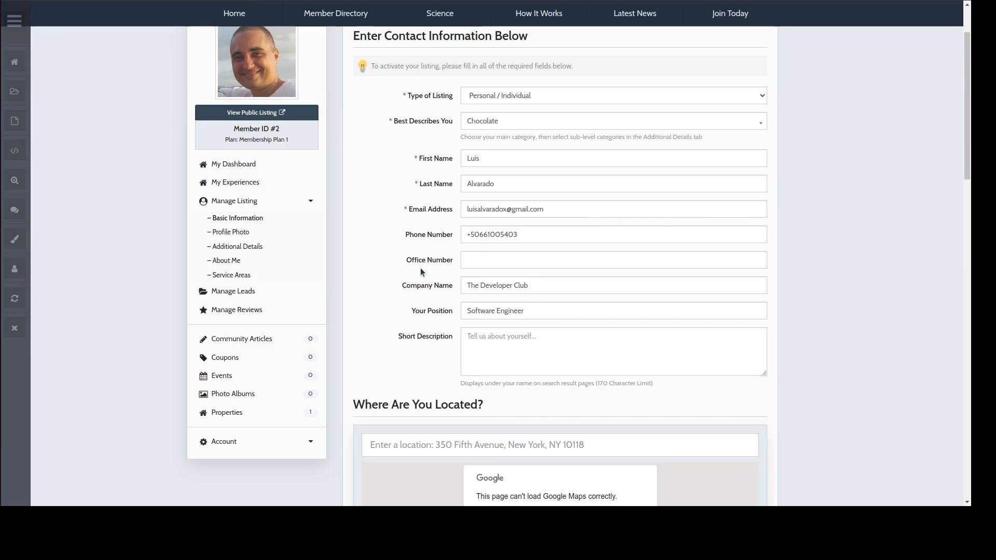
click(506, 262)
triple_click(544, 229)
key(ctrl+c)
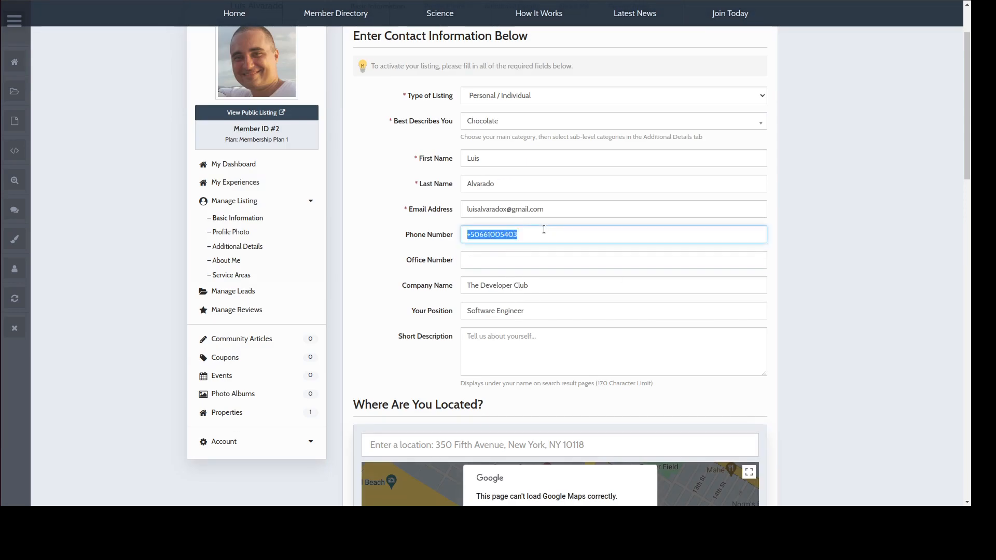
click(491, 256)
key(ctrl+v)
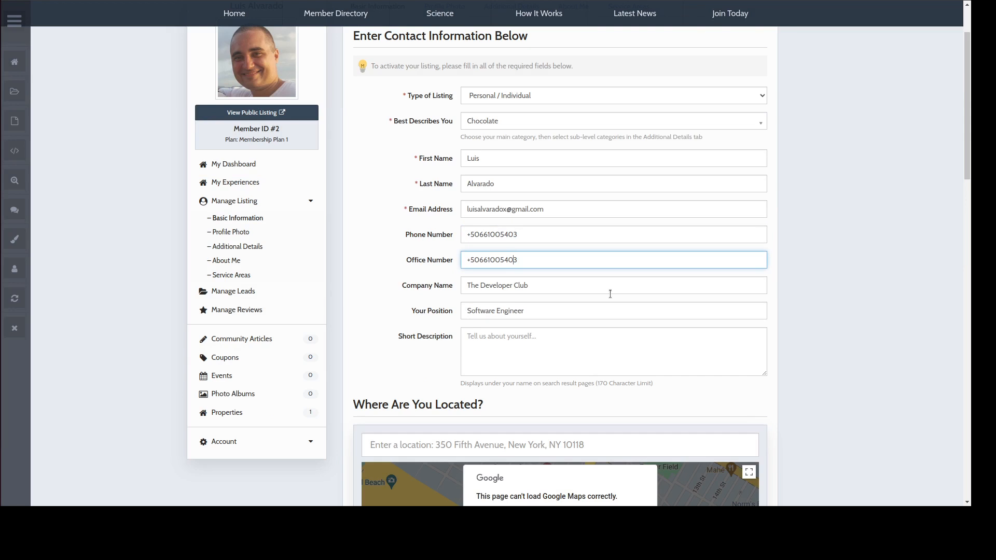
- Change the copied digits in Office Number to form a different office phone number and save the Basic Information page
key(Delete)
text(7)
key(Delete)
key(Delete)
key(Delete)
scroll(891, 245, down, 20)
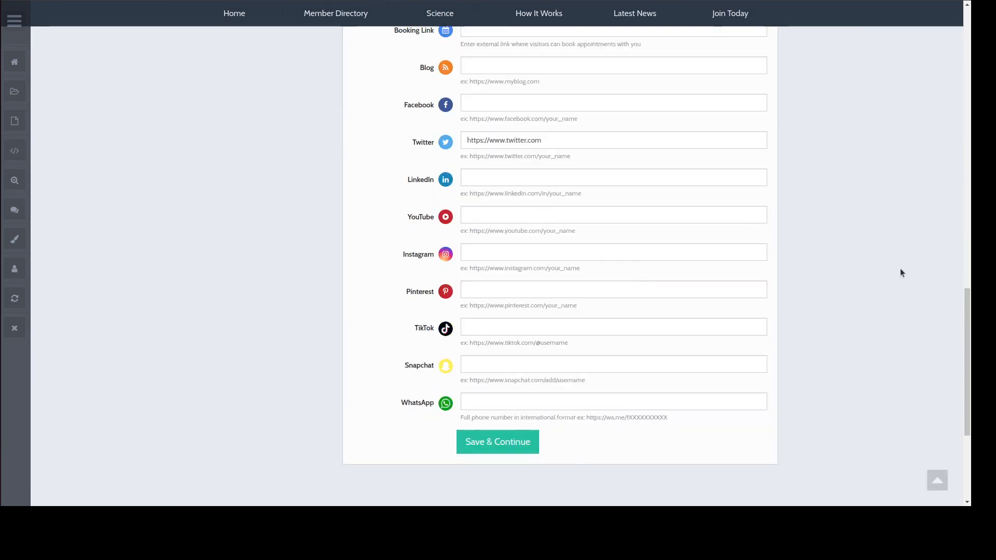
scroll(319, 263, up, 10)
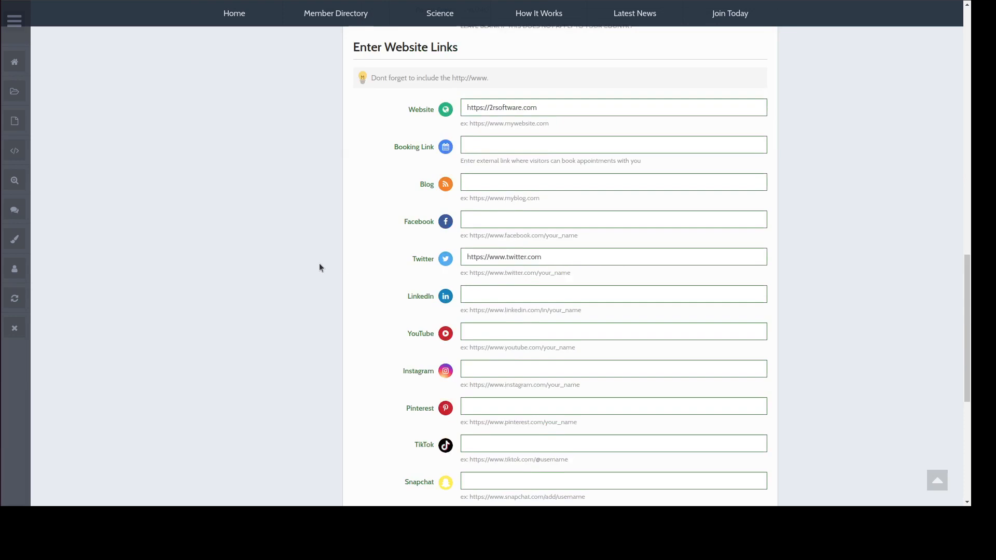
scroll(356, 305, up, 8)
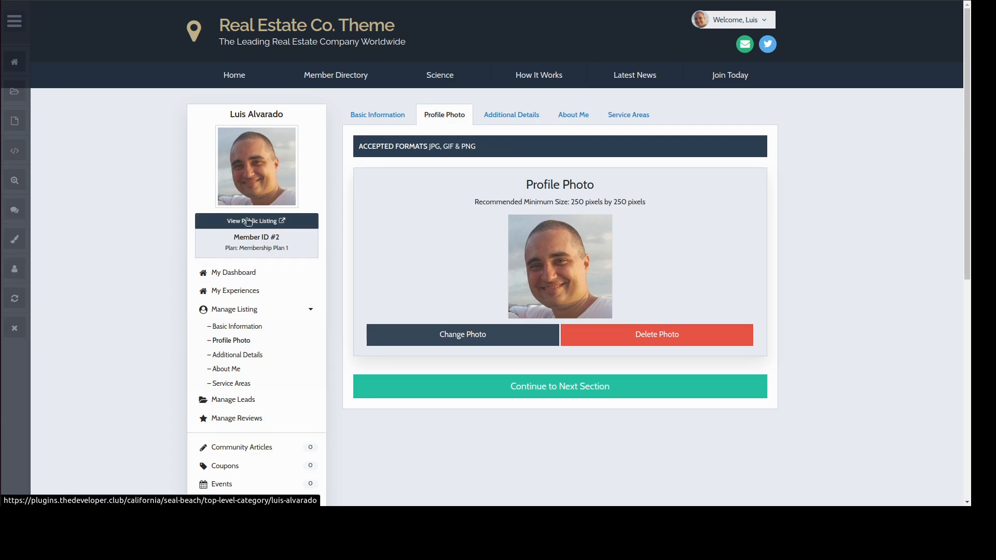
- Reopen the member's Basic Information page and check the saved Office Number
click(383, 108)
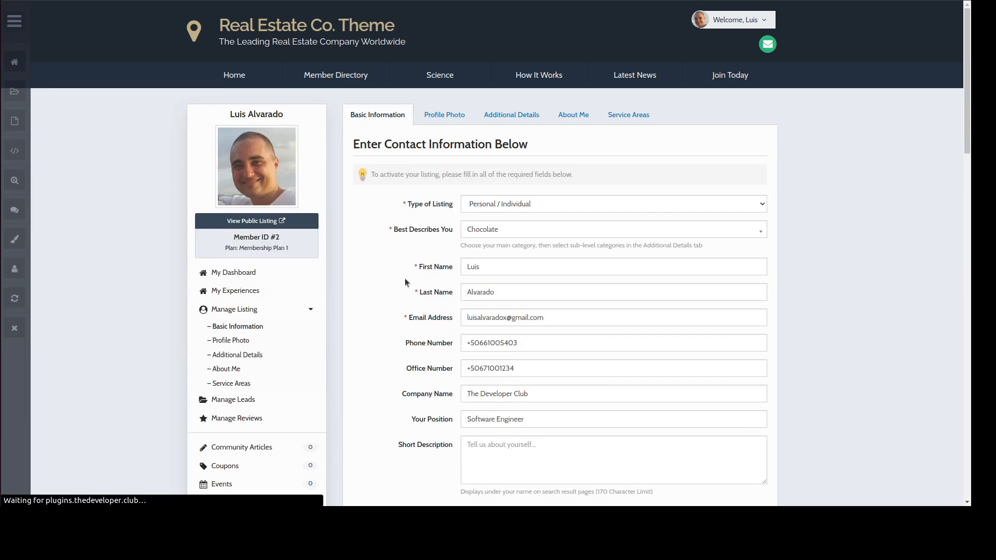
scroll(405, 278, down, 4)
scroll(444, 186, up, 5)
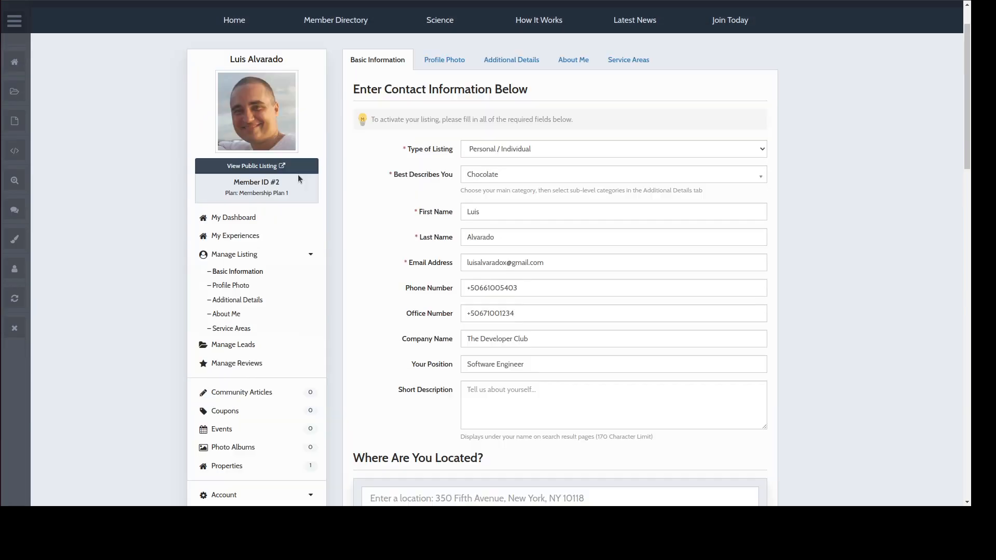
- Open the member's public listing and look for the office number in its contact information
click(263, 170)
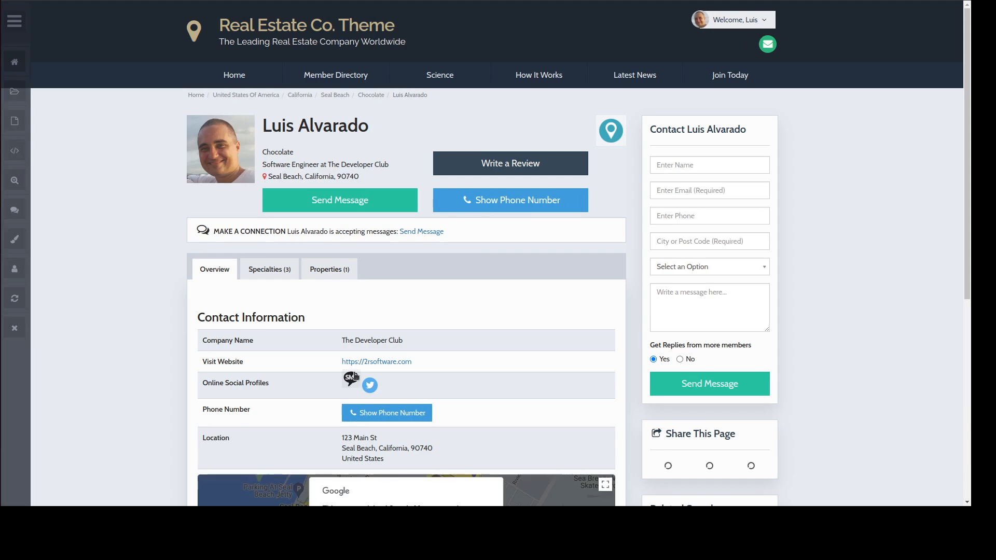
scroll(178, 221, down, 3)
scroll(190, 190, down, 3)
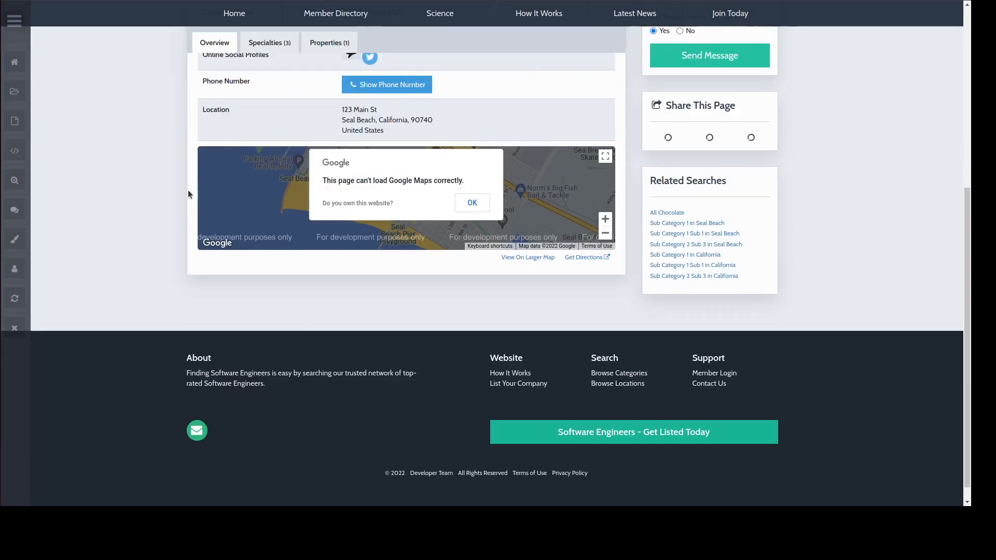
scroll(188, 194, up, 3)
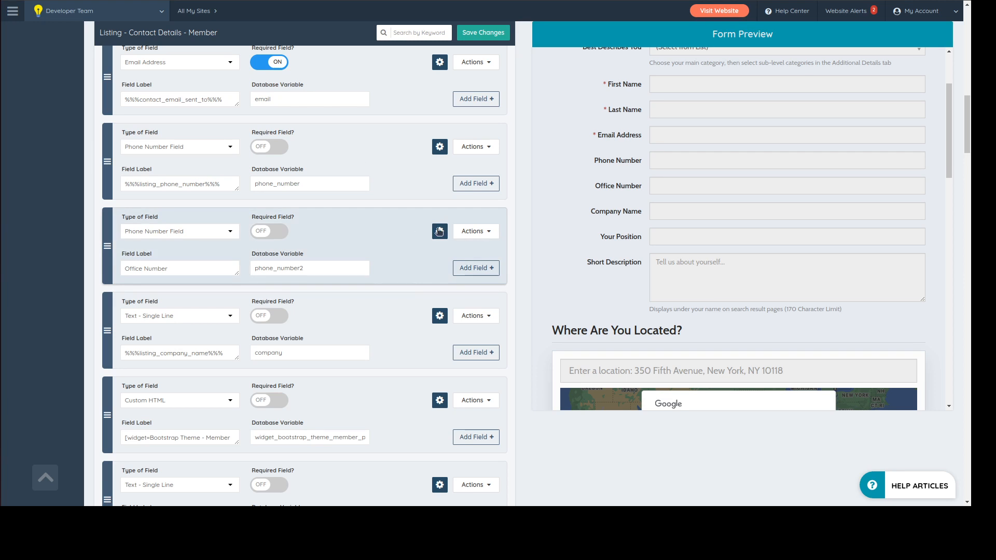
- In the form editor, set the Office Number field's outer element ID to phone_number2, enable its Display View and save the form
click(439, 232)
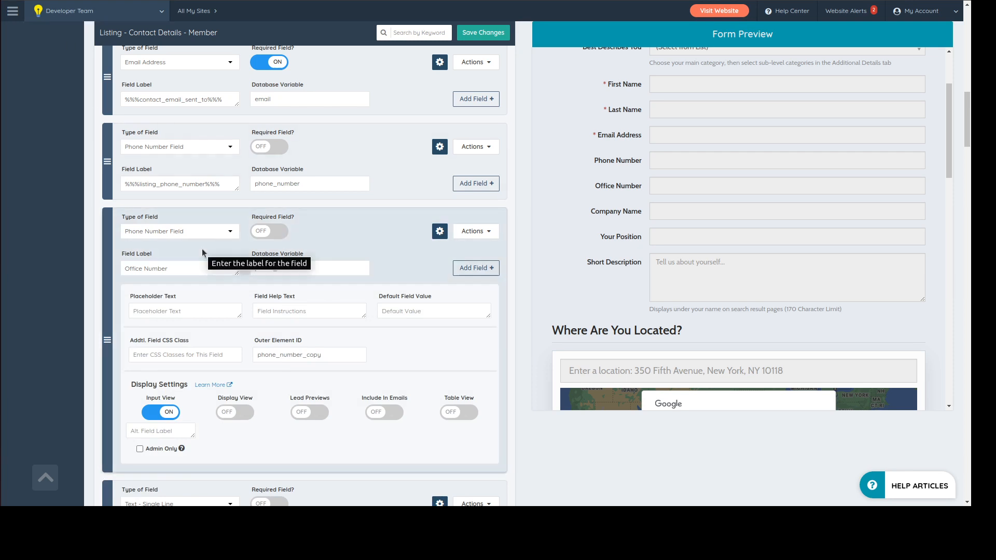
click(336, 357)
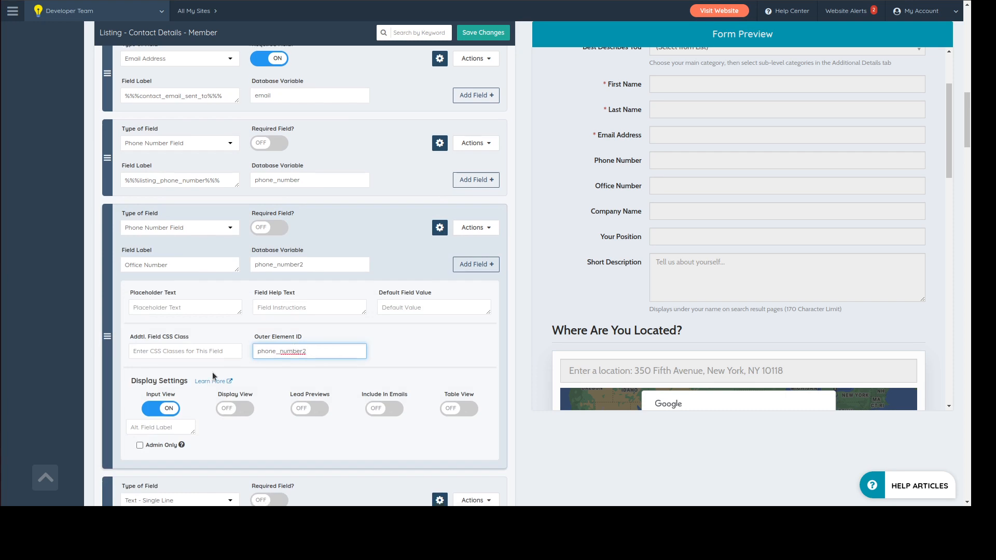
scroll(334, 196, down, 1)
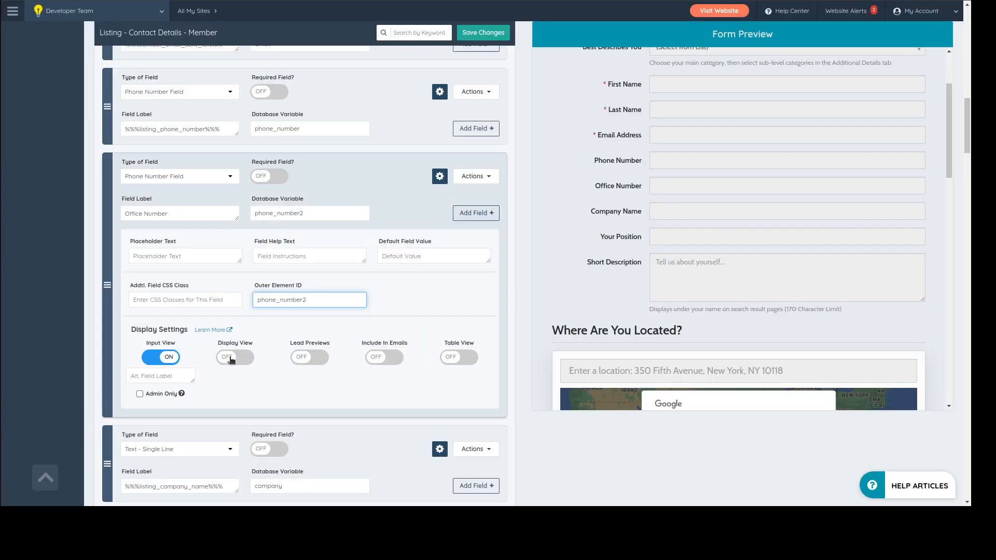
click(231, 358)
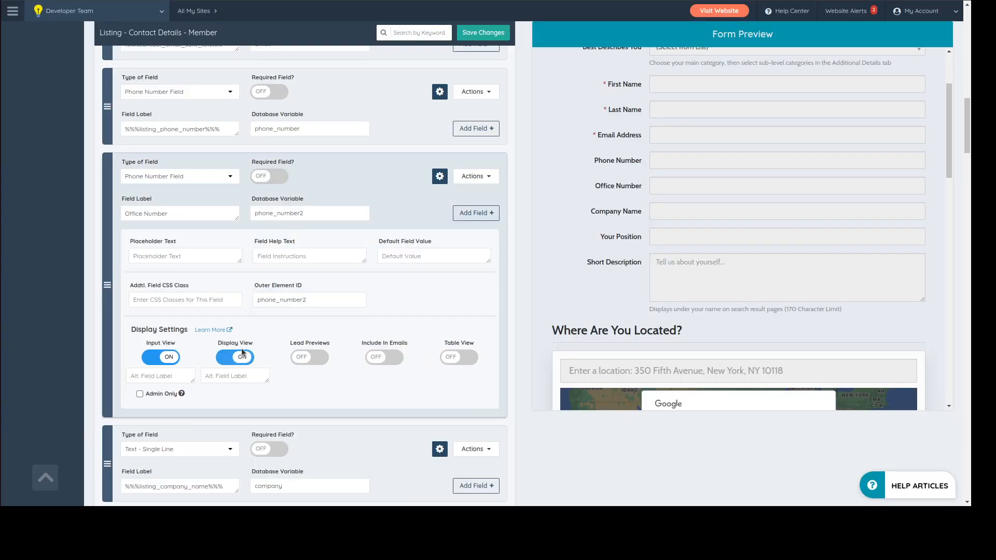
click(483, 34)
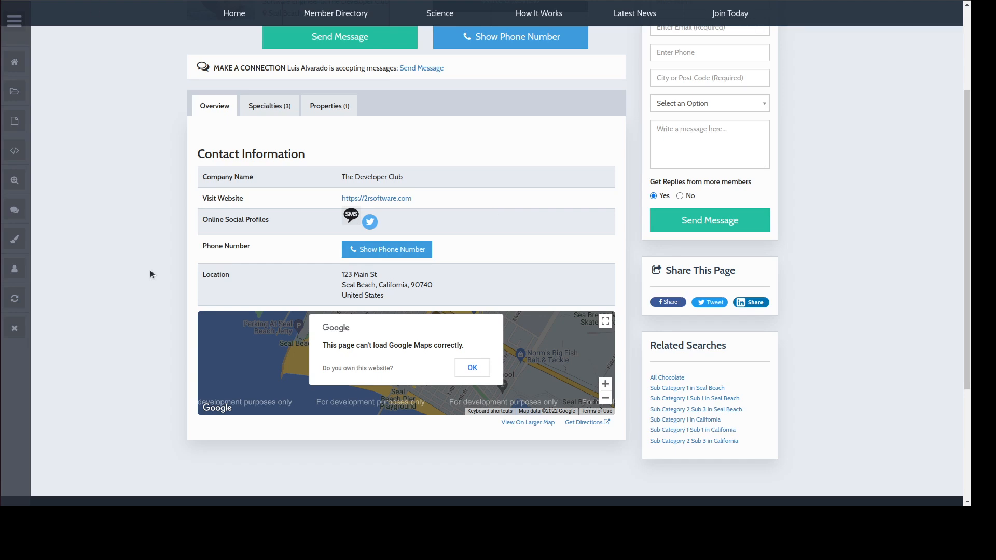
- Reload the member's public listing and check the Office Number label and value under Contact Information
key(F5)
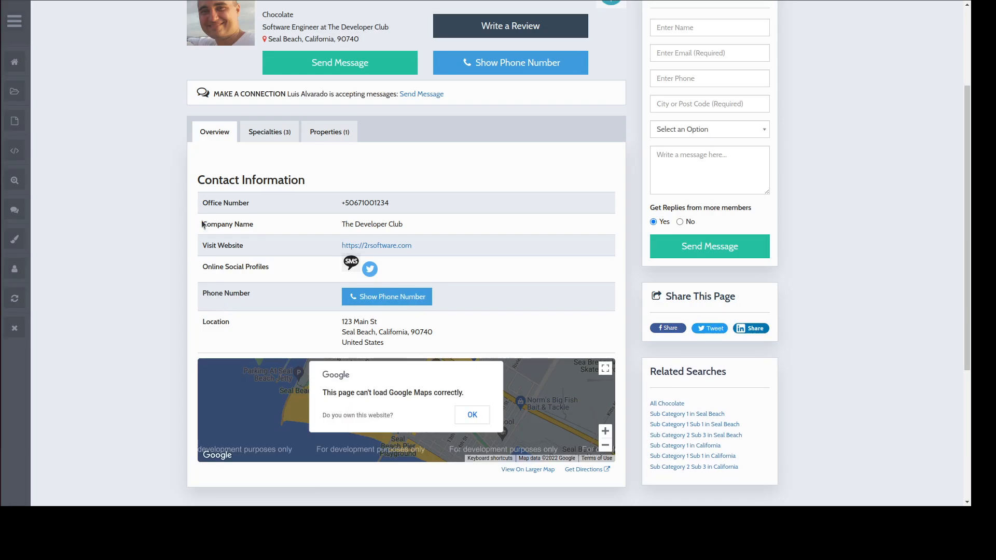
drag(202, 204, 299, 207)
click(435, 202)
drag(205, 202, 263, 207)
click(336, 206)
drag(341, 203, 409, 202)
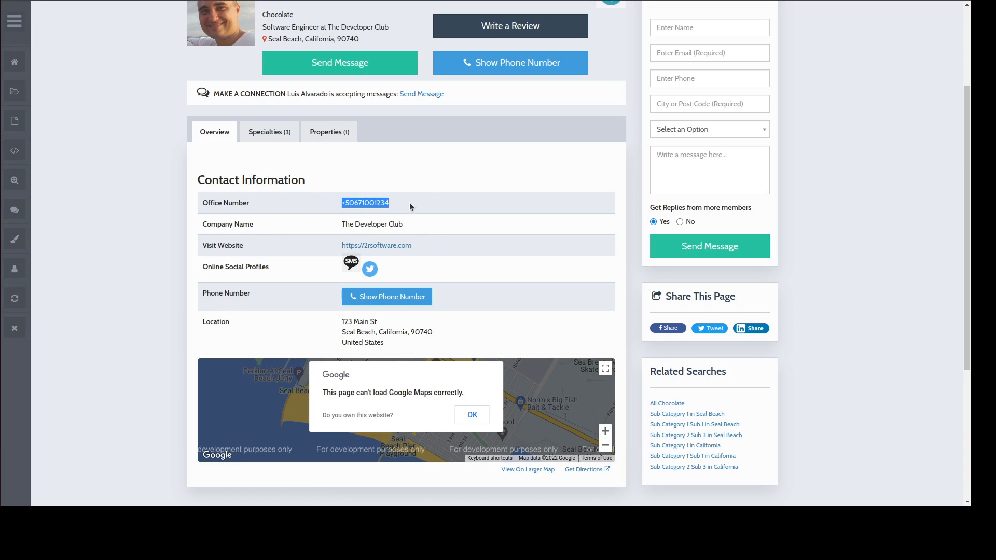
click(409, 203)
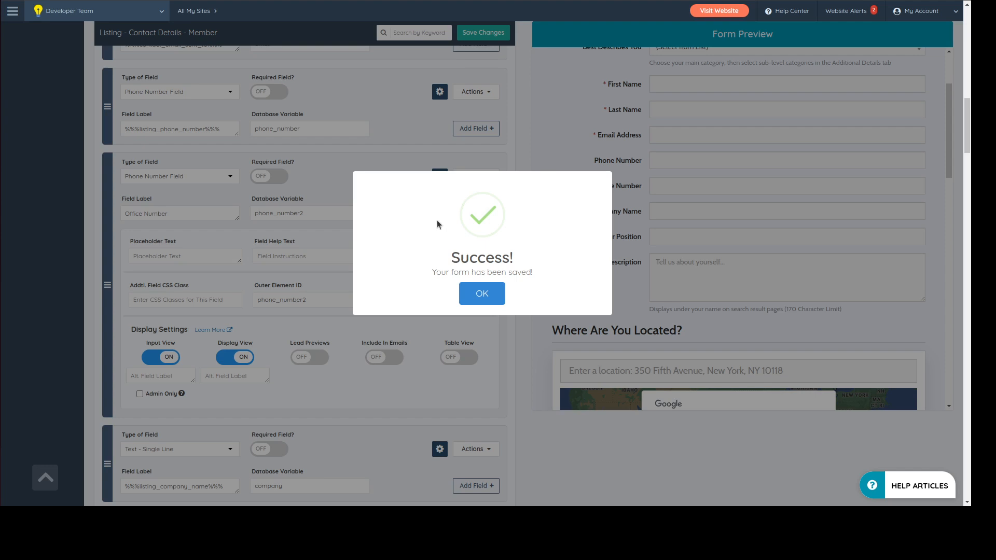
- Dismiss the form editor's save confirmation and select the Office Number field's database variable phone_number2
click(482, 294)
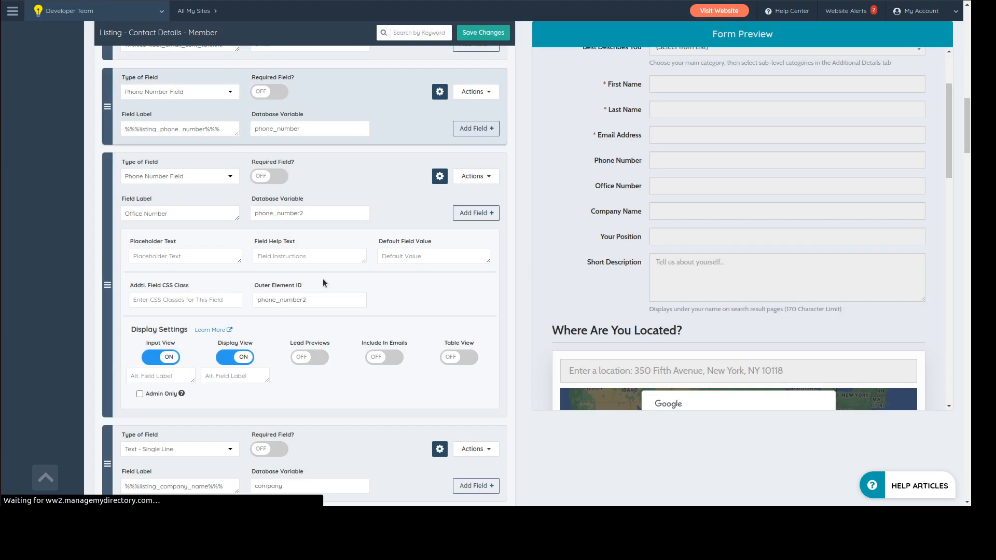
drag(319, 214, 253, 212)
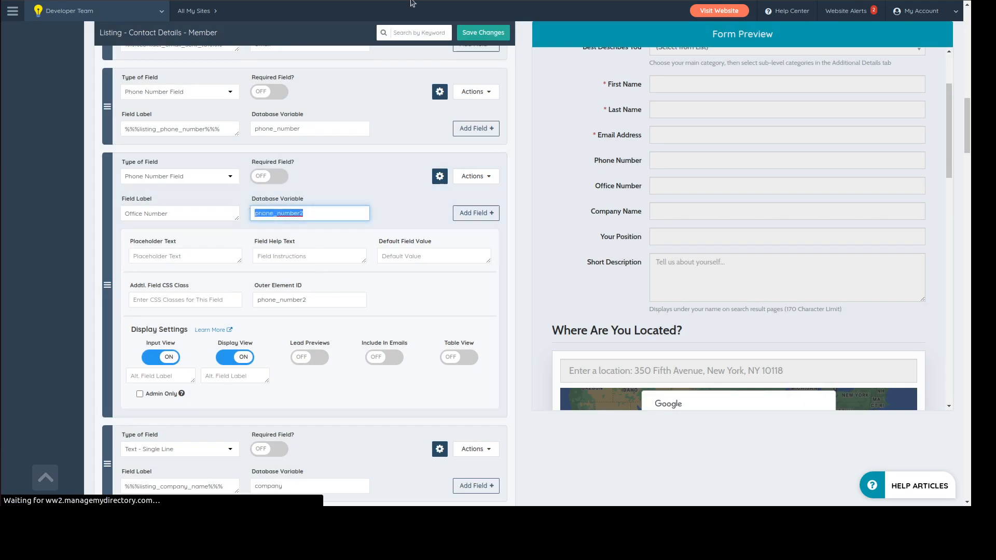